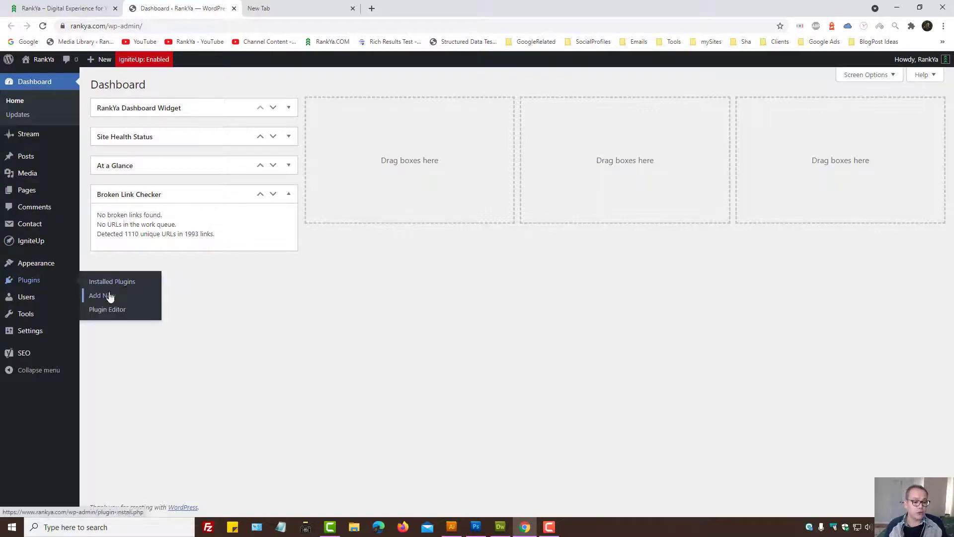
Search the Add Plugins directory for '301' in a new tab to list redirect plugins
middle_click(109, 295)
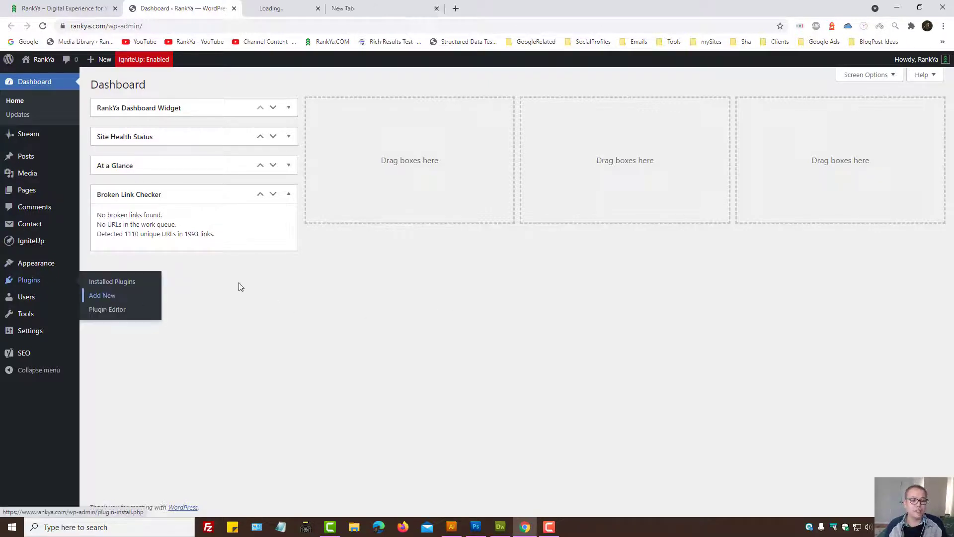
left_click(292, 11)
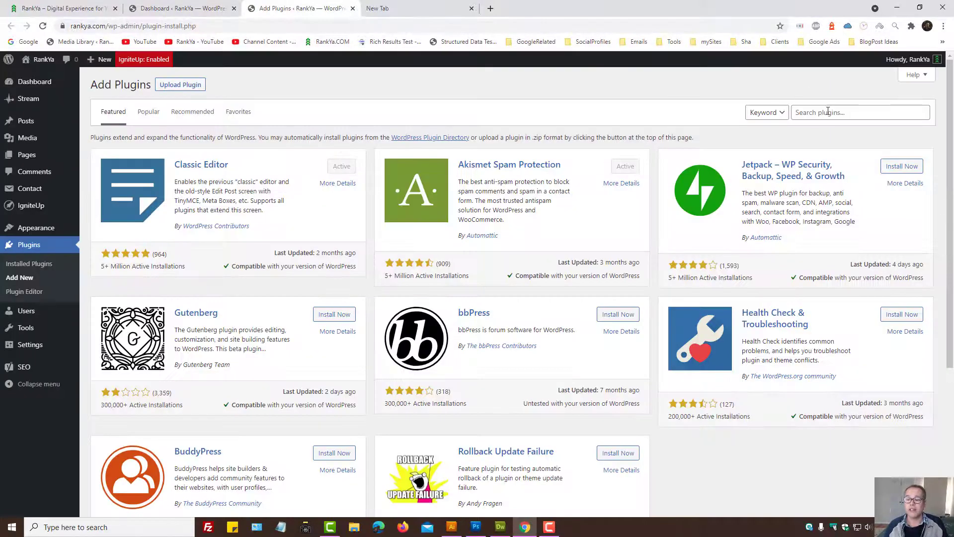
left_click(827, 111)
type("30")
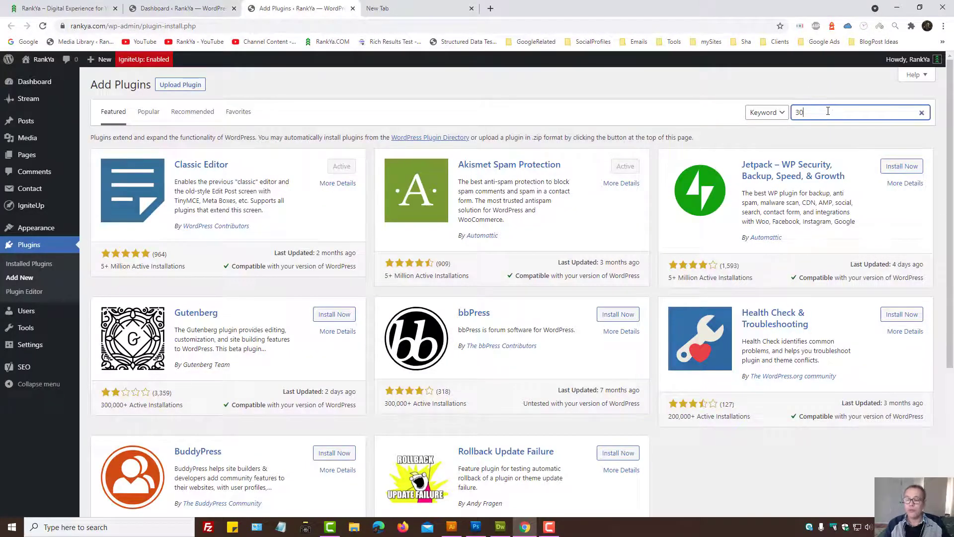
type("1")
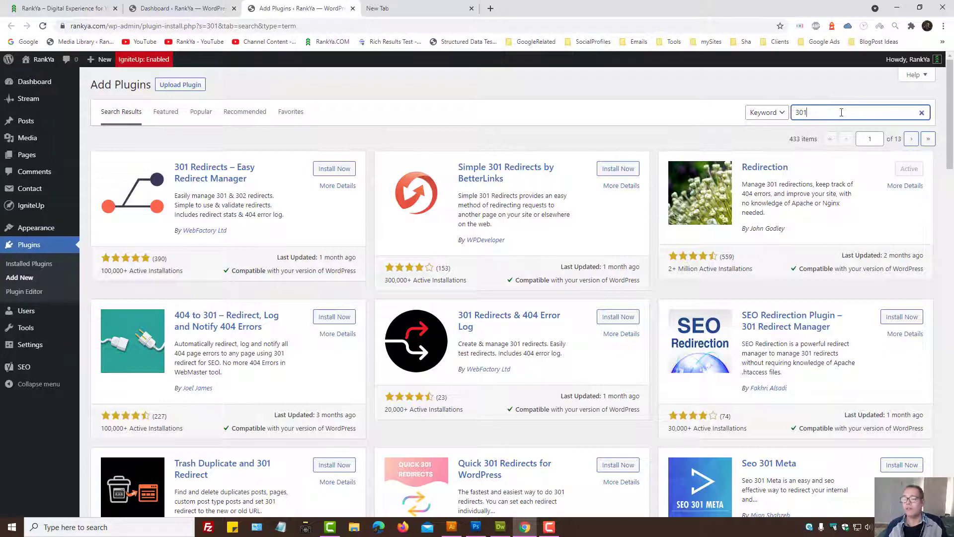
double_click(794, 112)
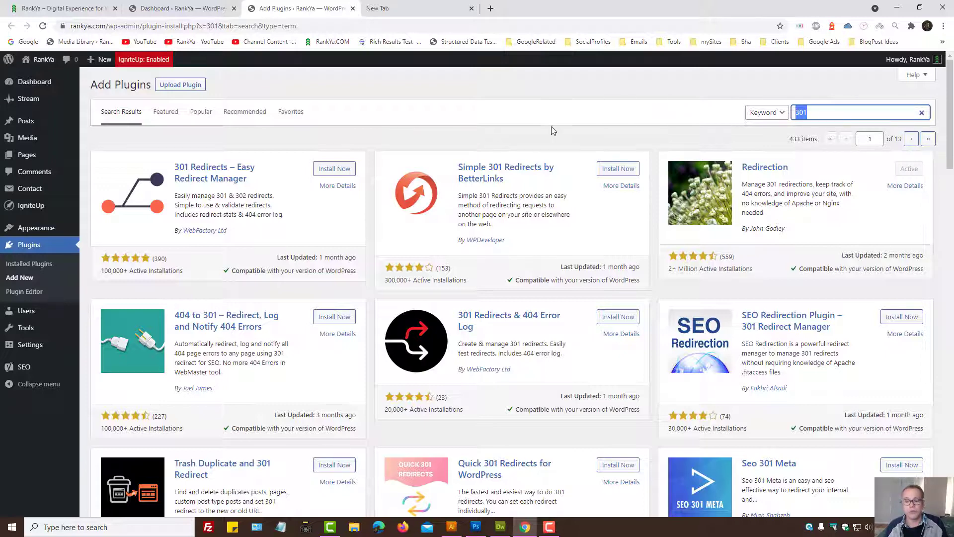
left_click(526, 130)
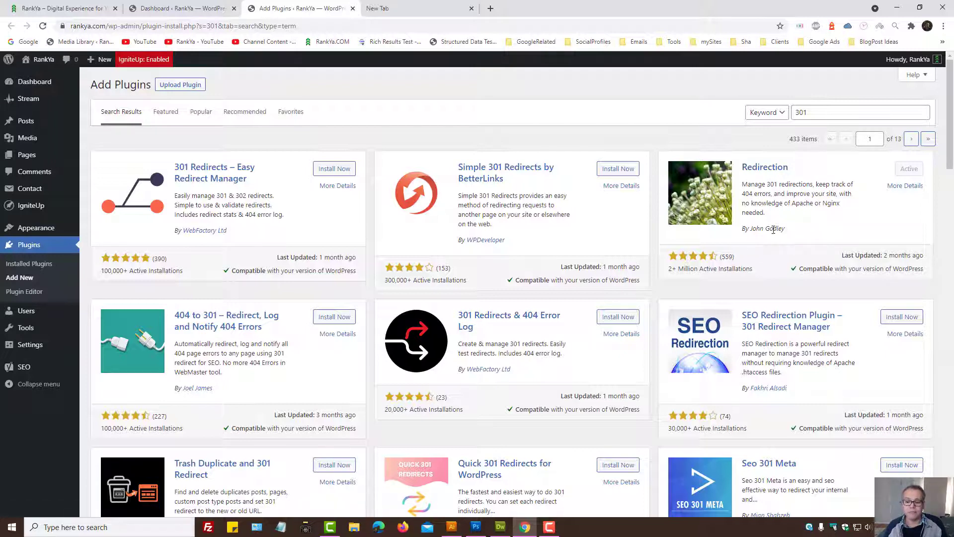
left_click_drag(669, 268, 704, 268)
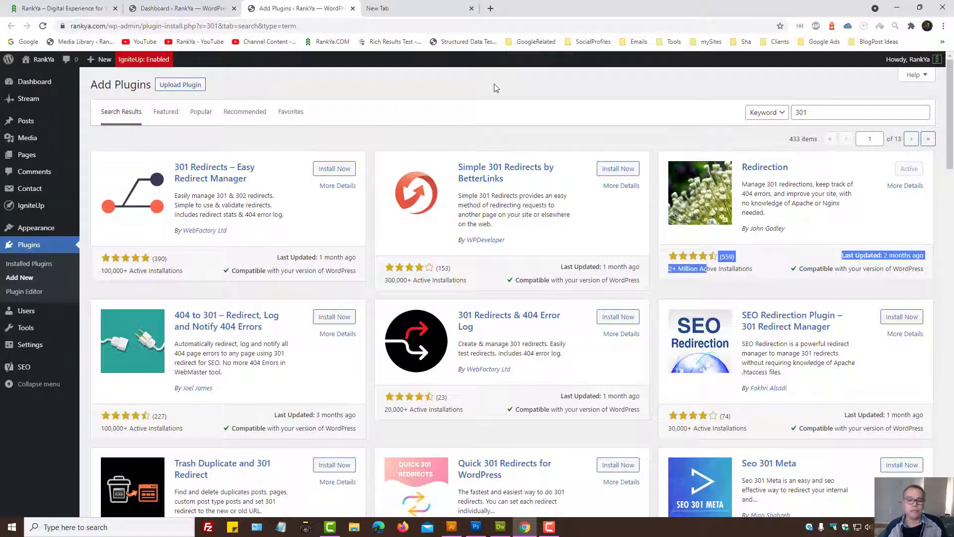
left_click(493, 88)
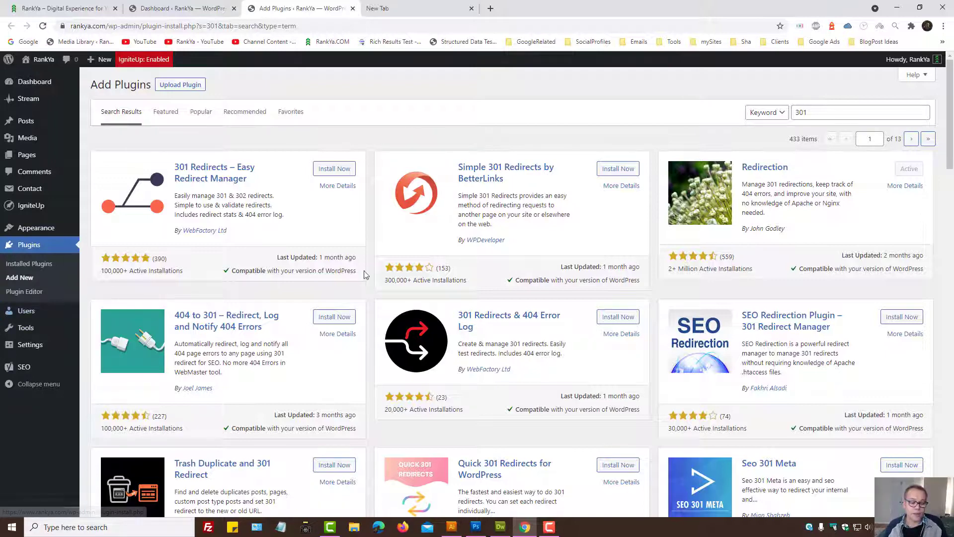
Reach the Redirection plugin's existing redirects list from Installed Plugins
left_click(28, 270)
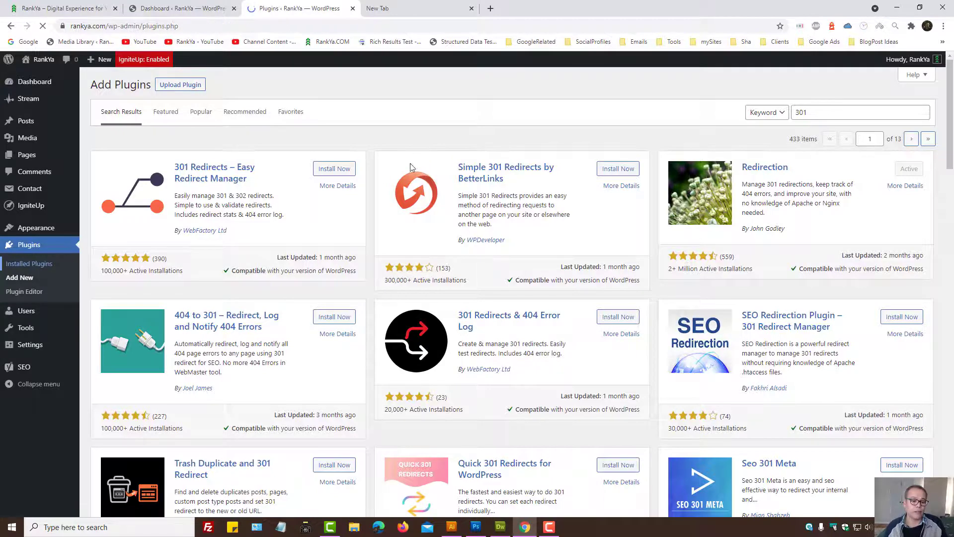
scroll(221, 300, "down", 3)
scroll(221, 306, "down", 3)
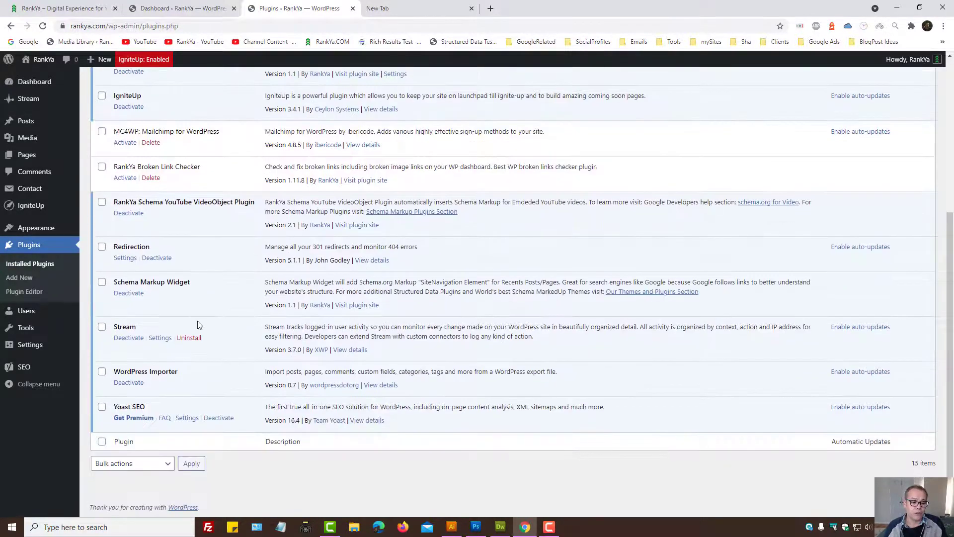
left_click(125, 259)
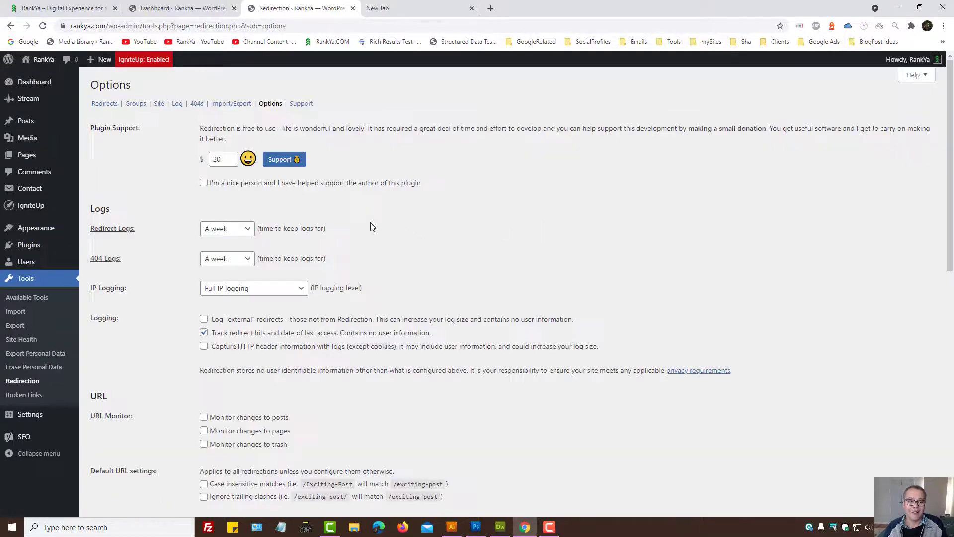
left_click(99, 105)
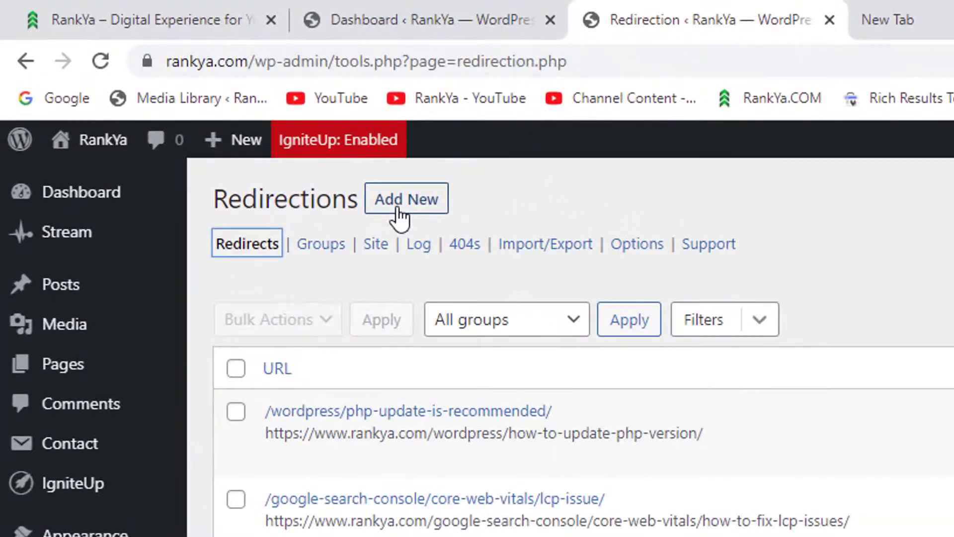
left_click(401, 211)
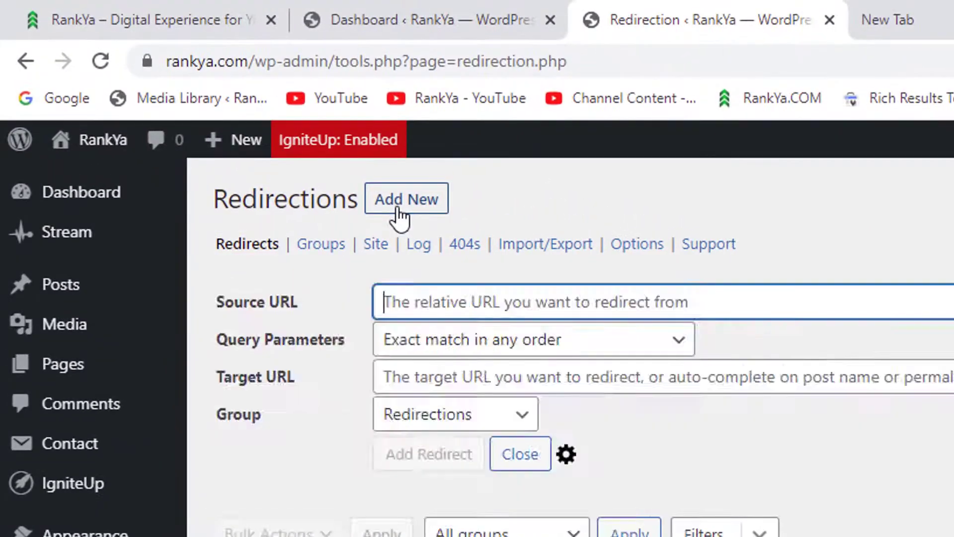
left_click(418, 301)
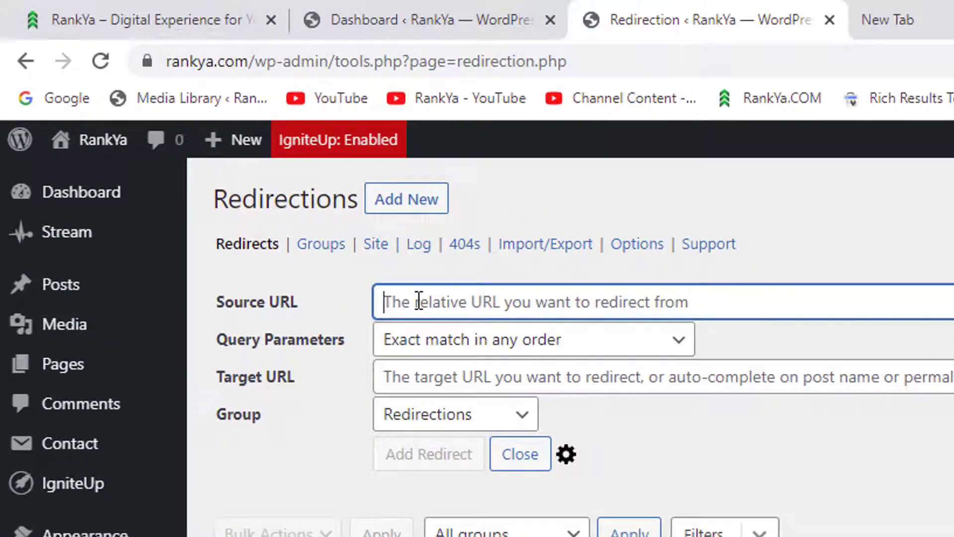
type("/old")
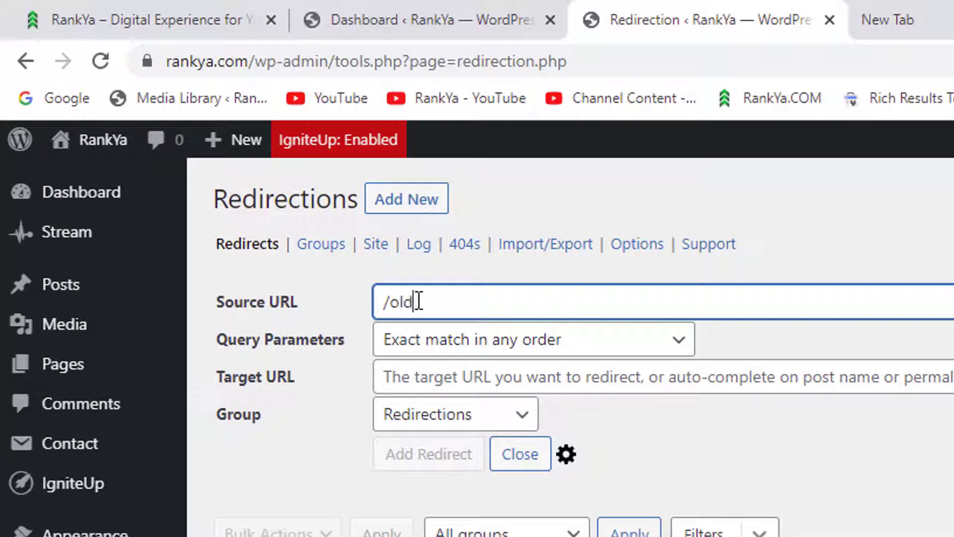
type("-u")
type("rl")
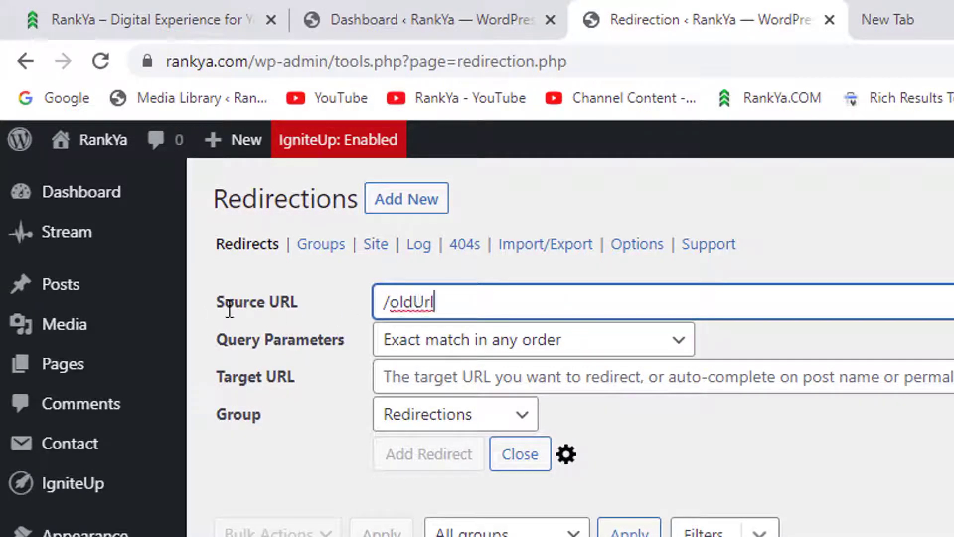
left_click_drag(224, 311, 378, 311)
double_click(404, 302)
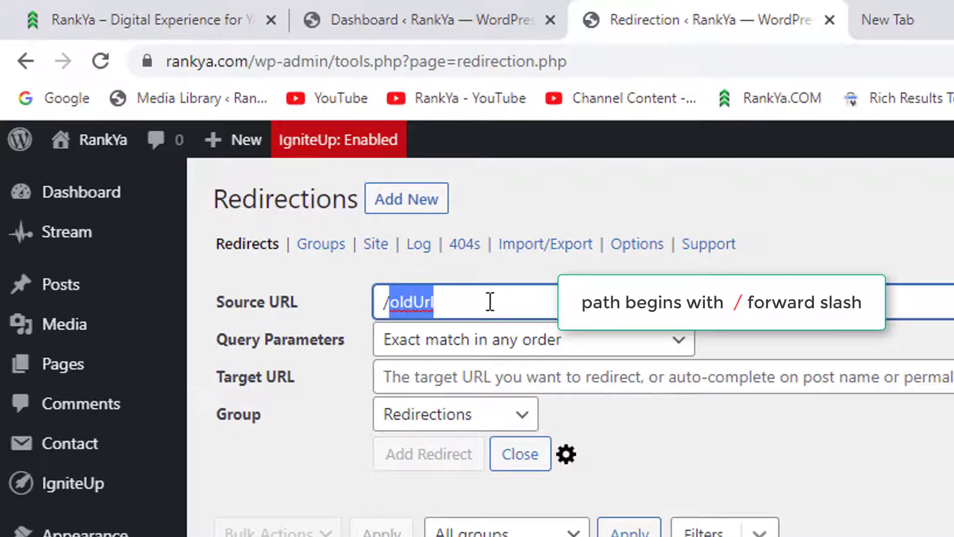
left_click_drag(490, 301, 269, 306)
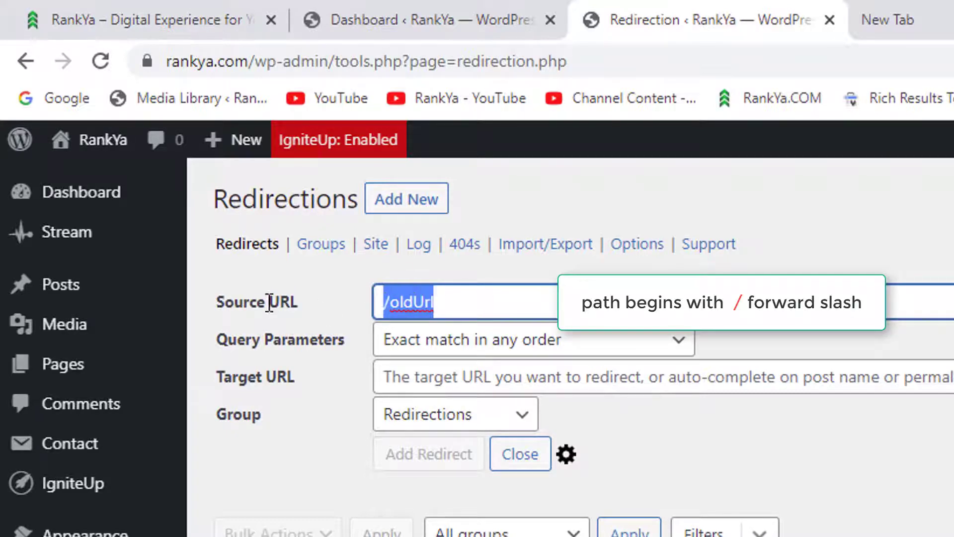
left_click(527, 306)
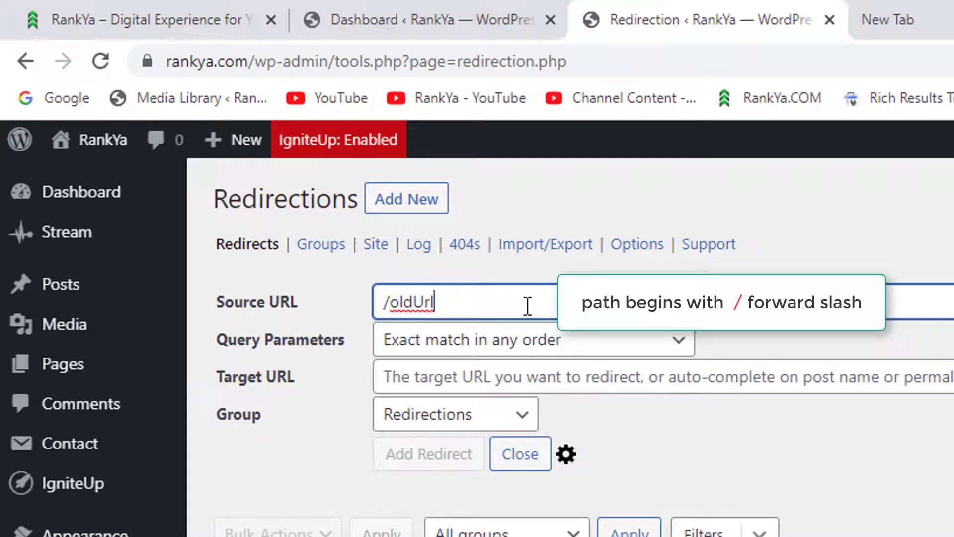
left_click(420, 370)
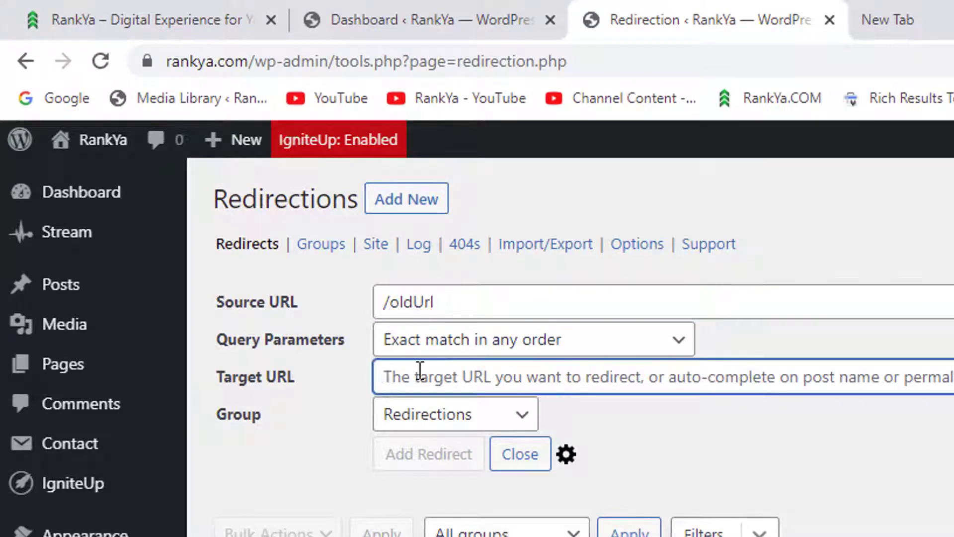
type("ht")
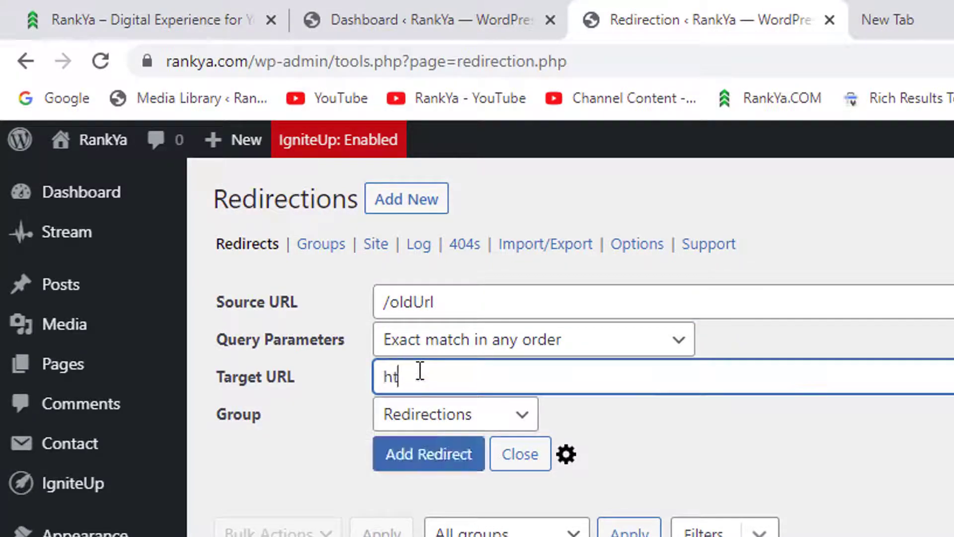
type("t")
type("ps")
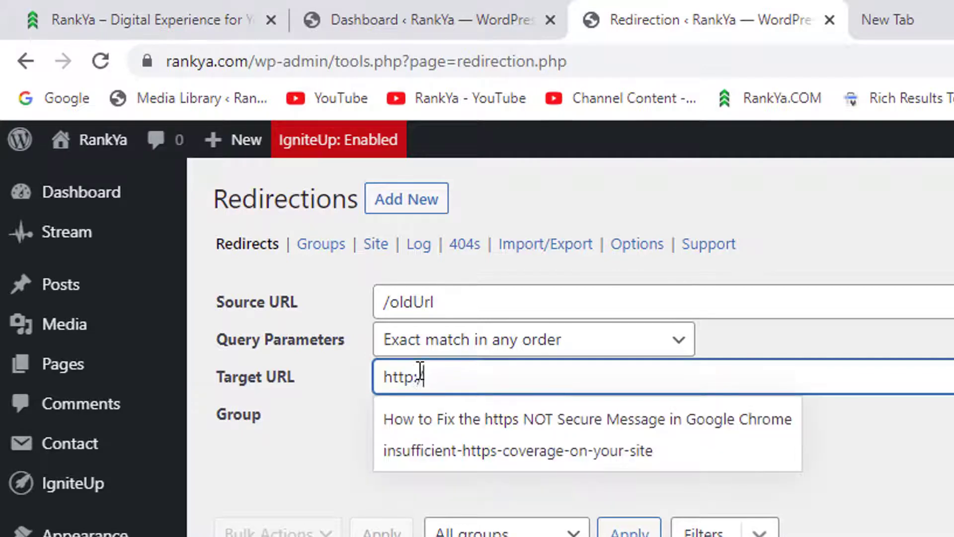
type("://www.")
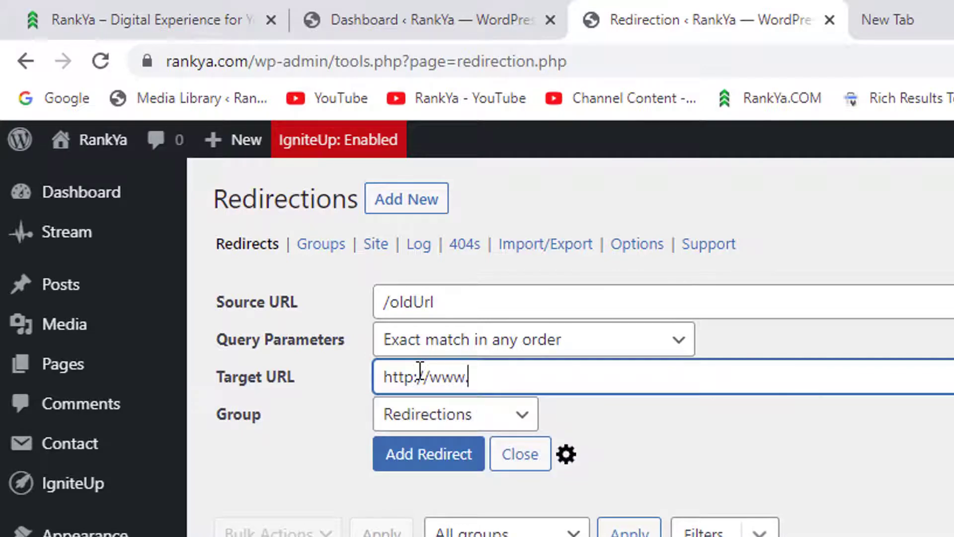
type("example.")
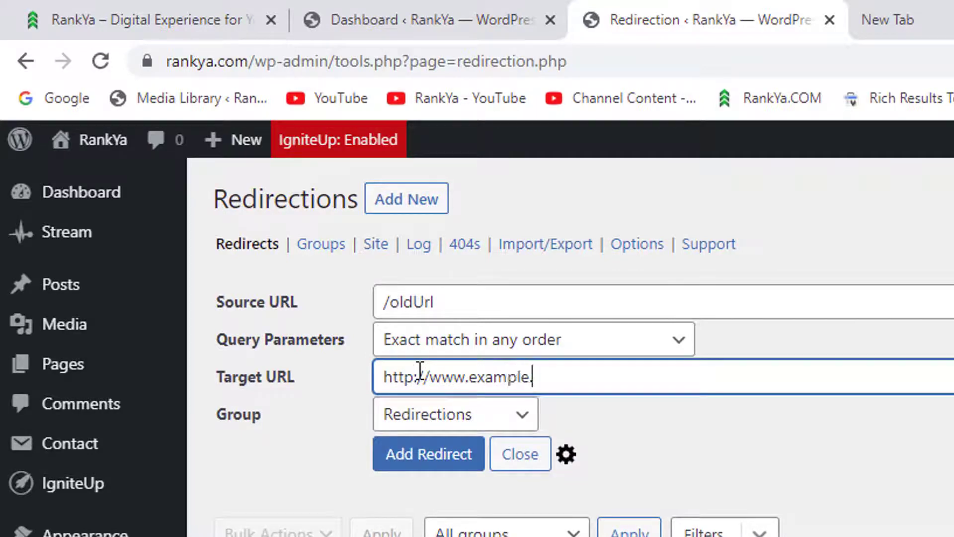
type("com/Ne")
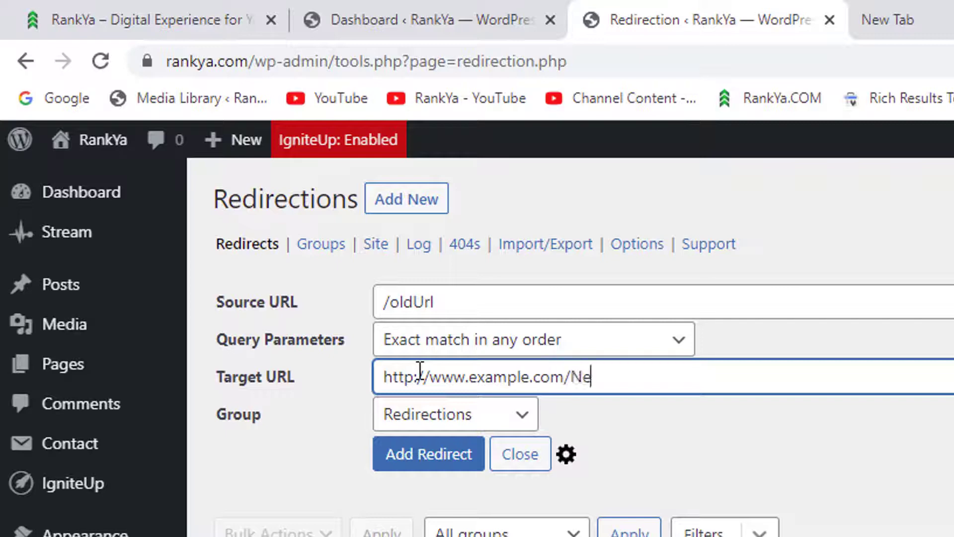
type("wU")
type("RL")
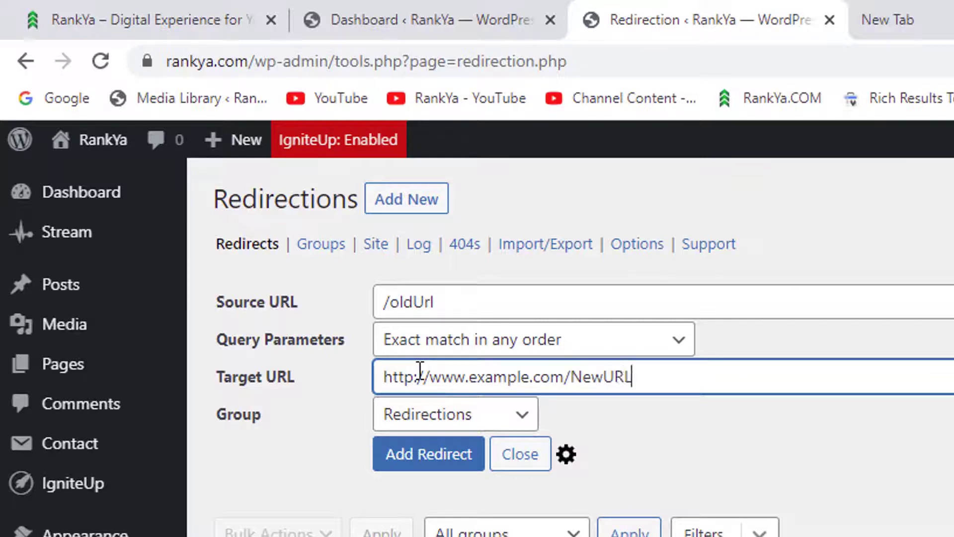
Add the /oldUrl redirect and test that it lands on the Example Domain page
left_click(414, 458)
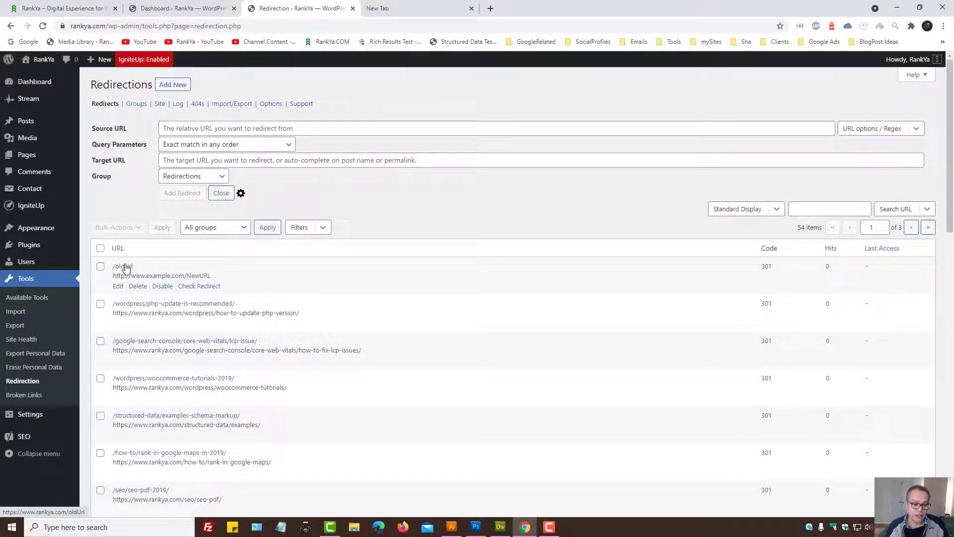
left_click(125, 269)
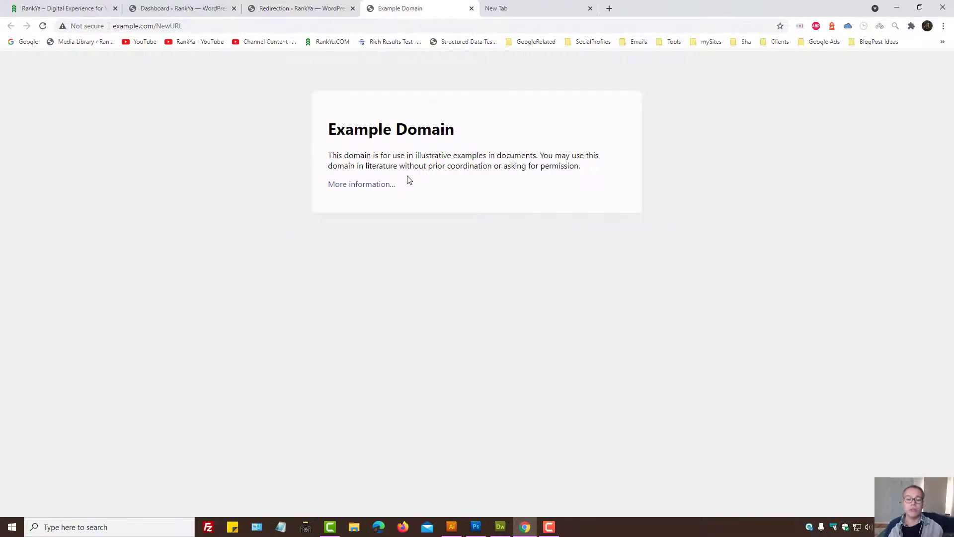
left_click(307, 6)
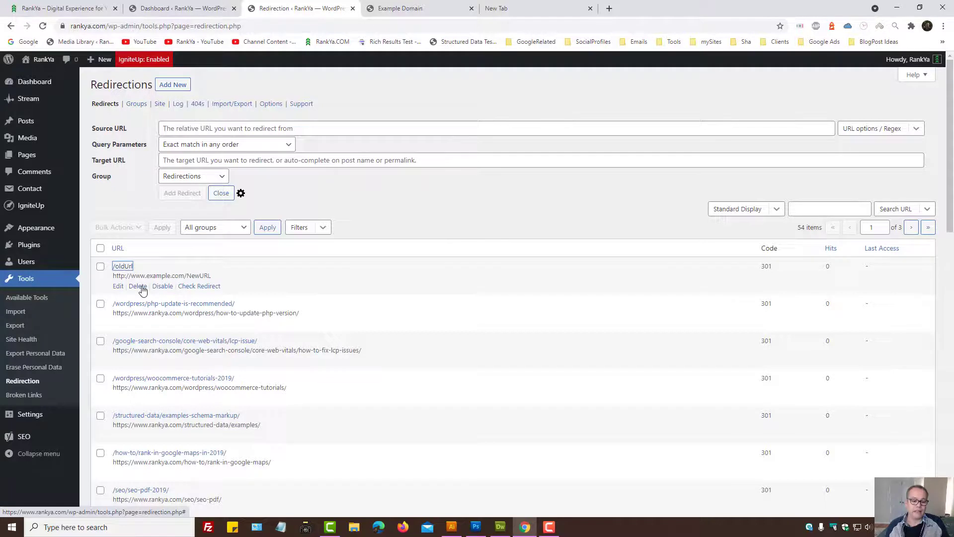
Delete the /oldUrl redirect from the list and confirm
left_click(141, 288)
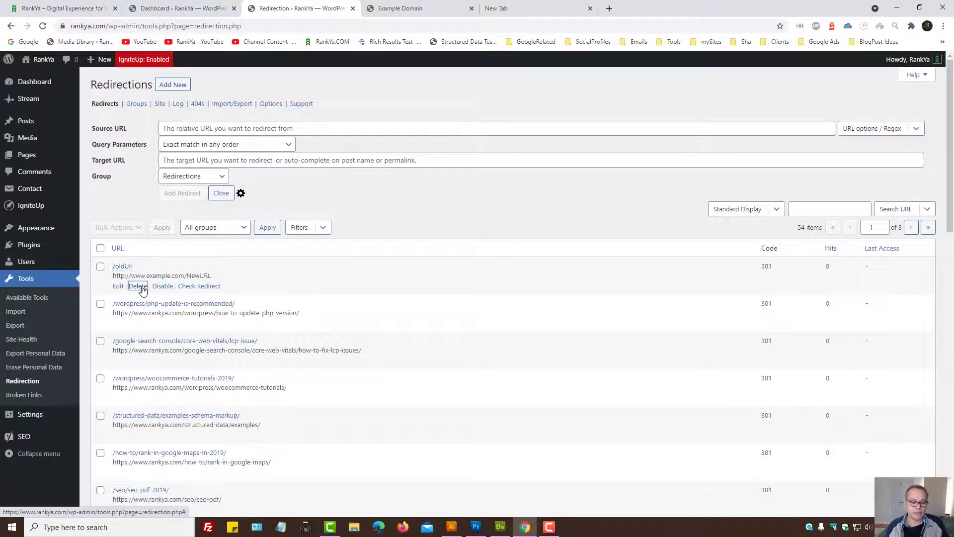
left_click(526, 85)
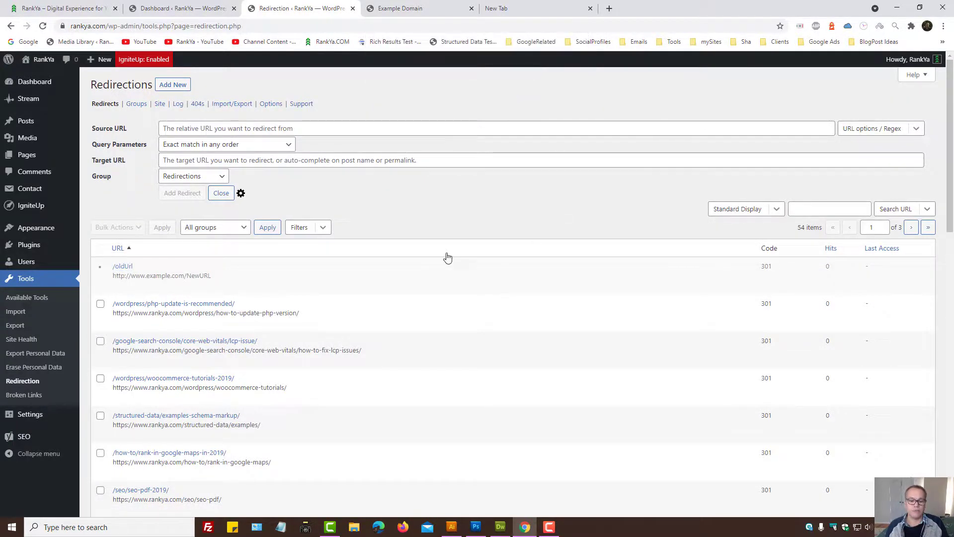